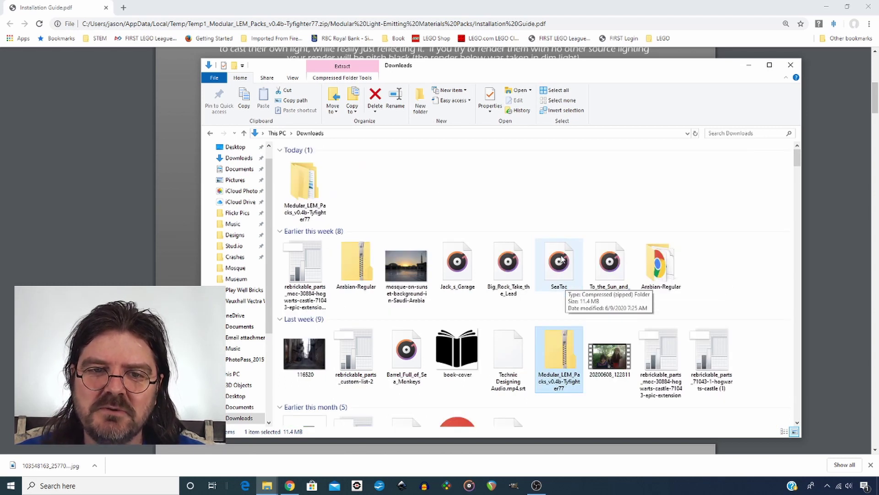
double_click(305, 183)
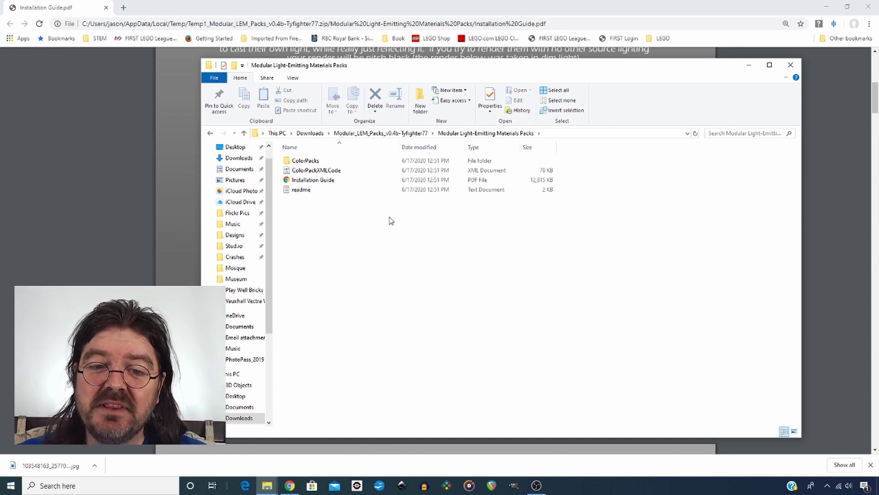
click(323, 181)
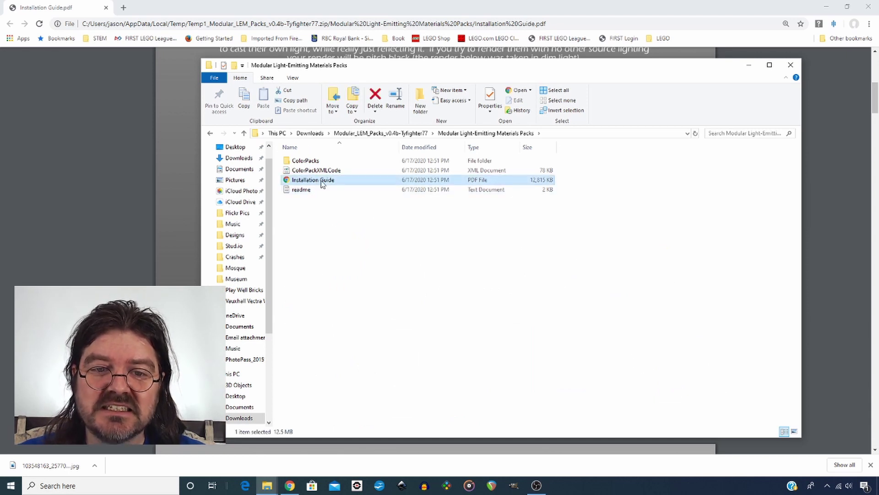
click(326, 174)
click(307, 161)
click(318, 170)
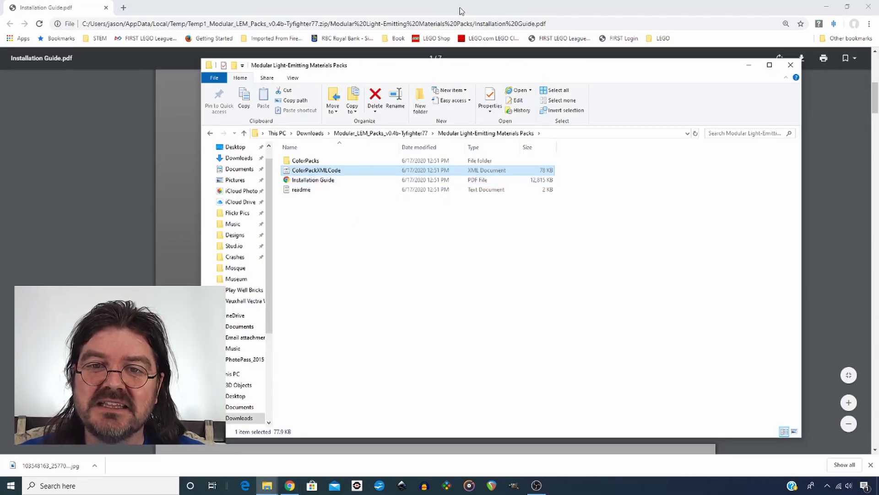
Bring the Installation Guide PDF forward and scroll past the pack images to the Installation notes
click(461, 10)
scroll(665, 218, up, 5)
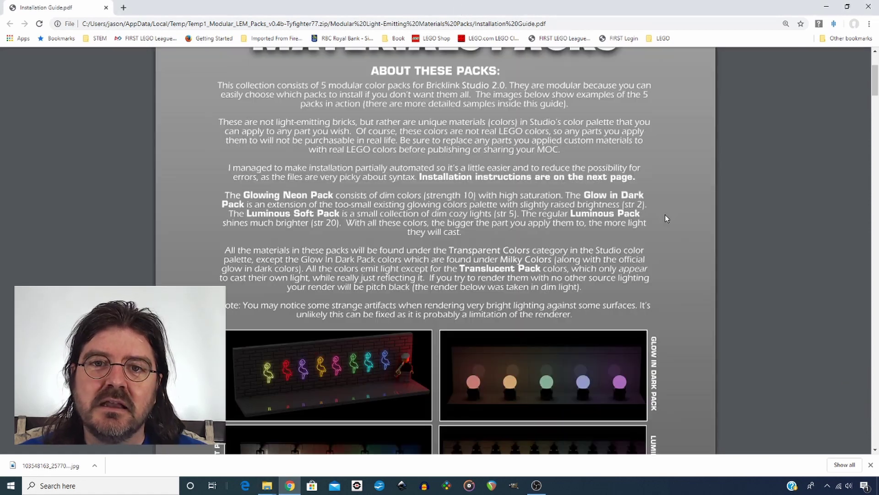
scroll(665, 215, down, 3)
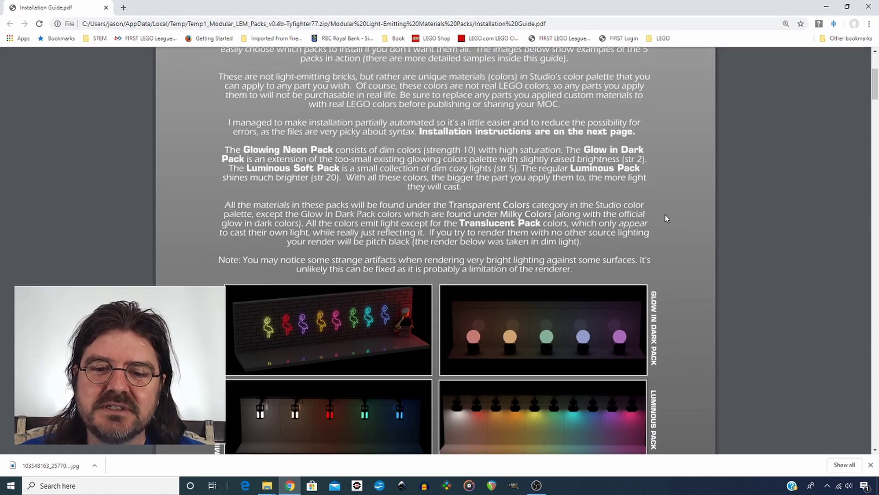
scroll(665, 218, down, 2)
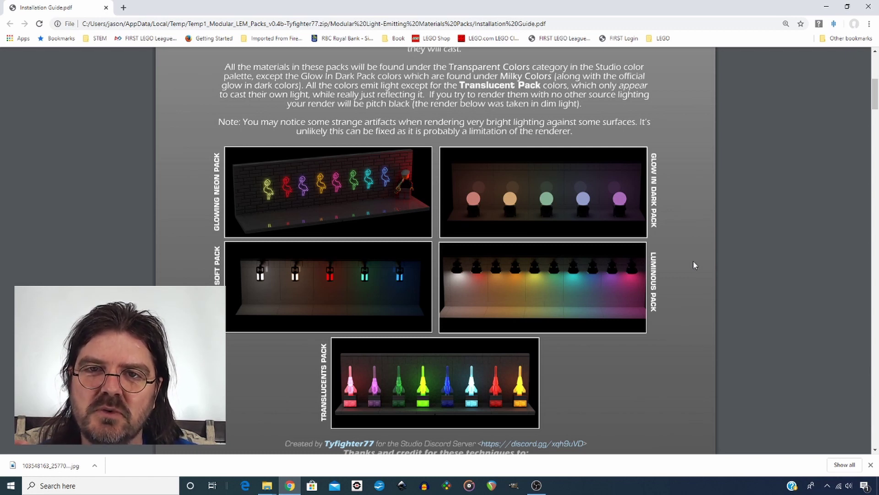
scroll(598, 235, down, 10)
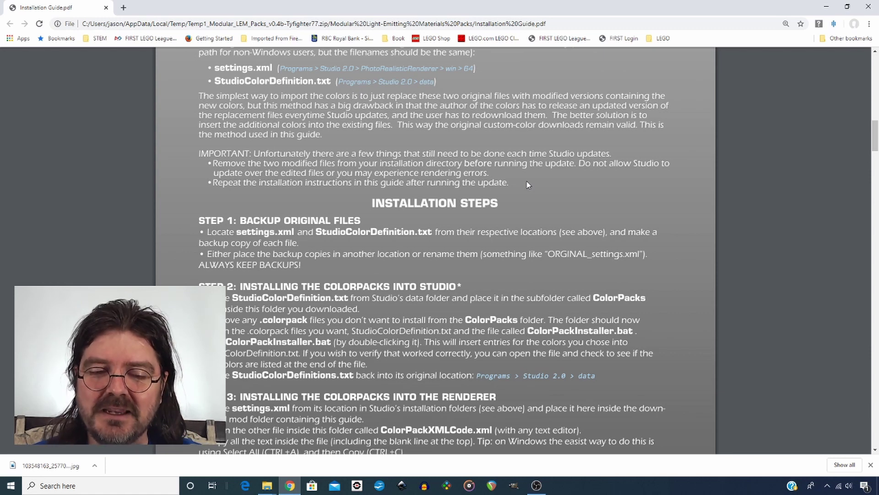
Scroll the guide to Installation Steps 1 to 3, then return to File Explorer
scroll(527, 181, down, 3)
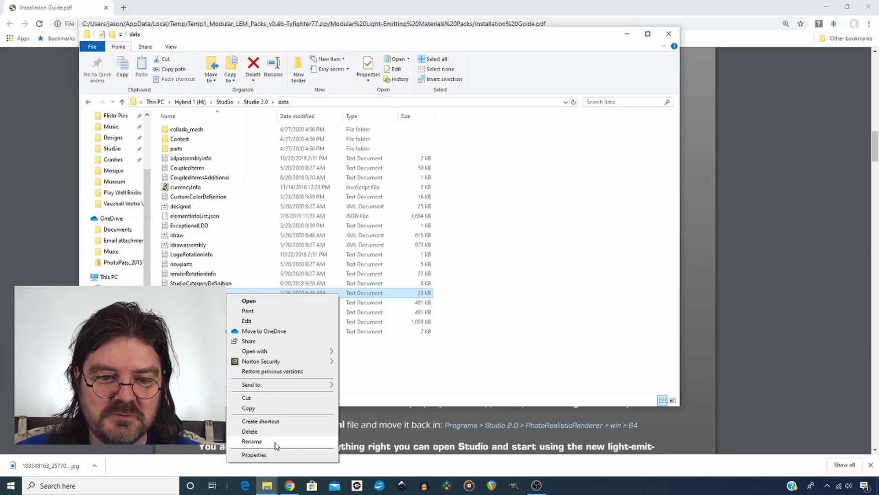
click(274, 445)
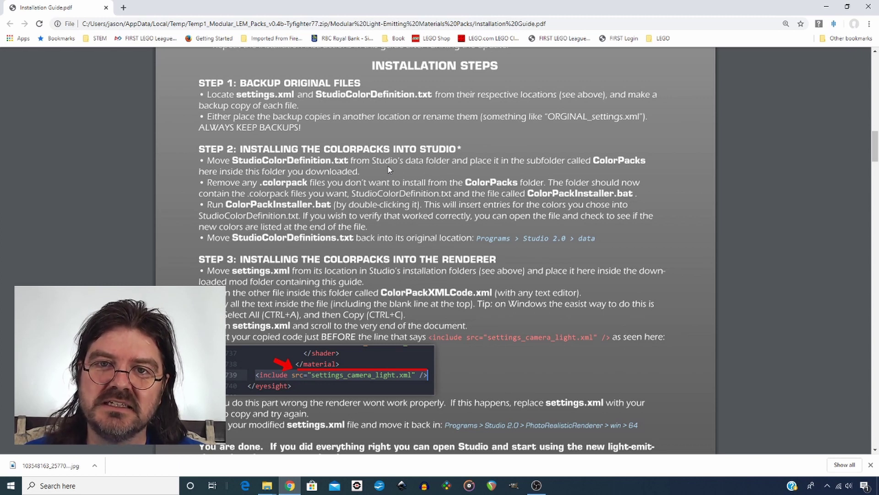
Open ColorPacks and paste in a copy of StudioColorDefinition_Backup from Studio's data folder
key(alt+Tab)
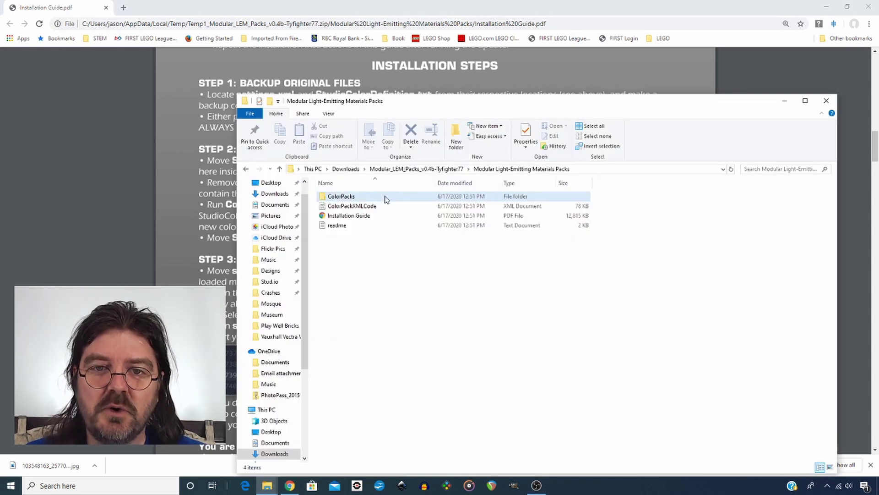
double_click(386, 196)
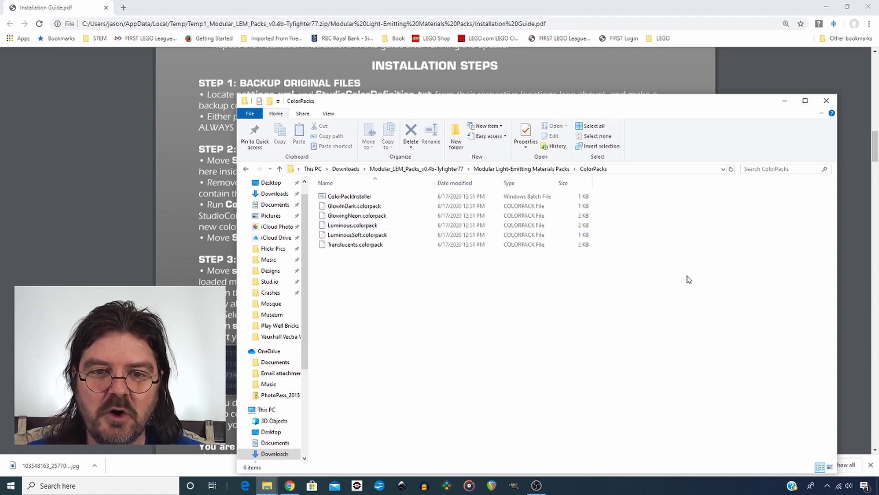
click(267, 486)
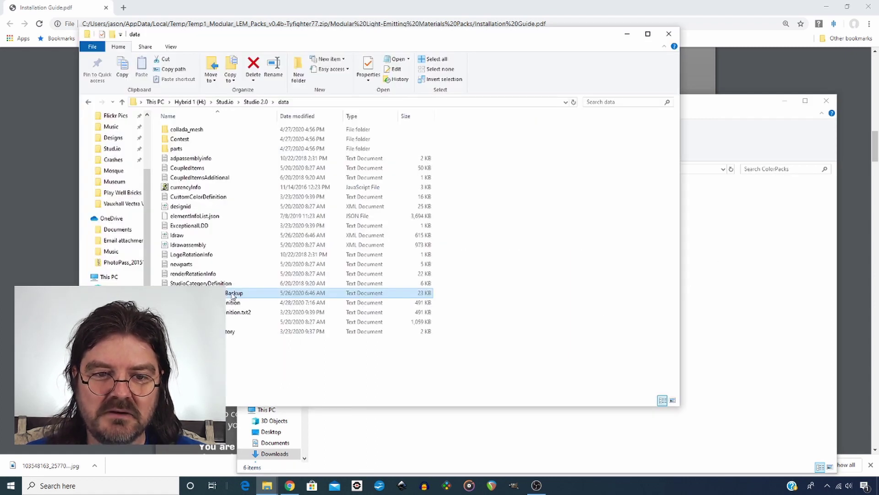
right_click(230, 295)
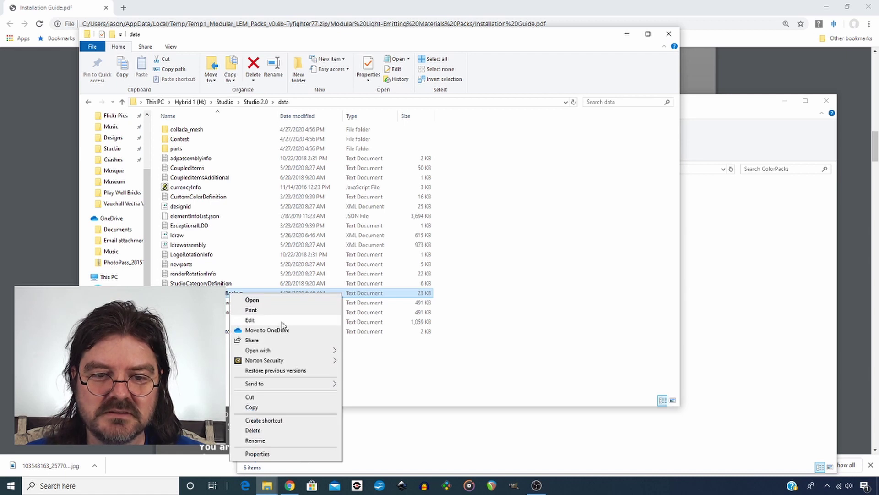
click(785, 265)
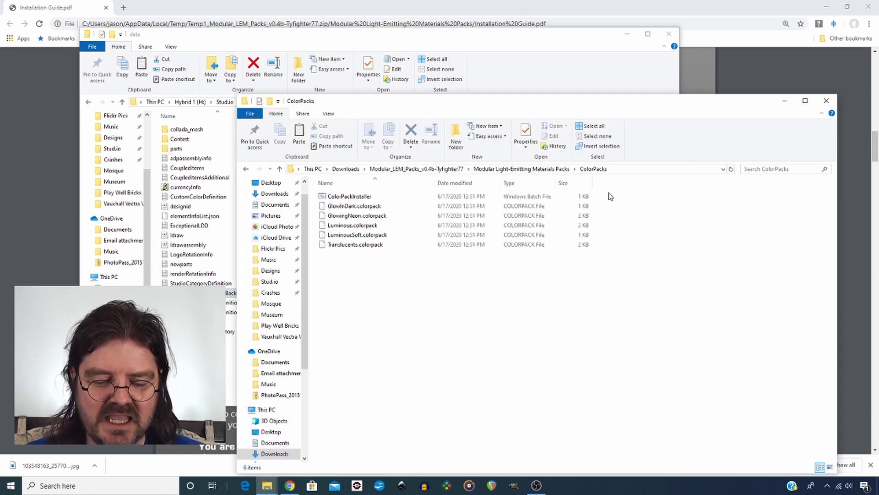
key(ctrl+v)
Rename the pasted copy to StudioColorDefinition, dropping the _Backup suffix
right_click(409, 246)
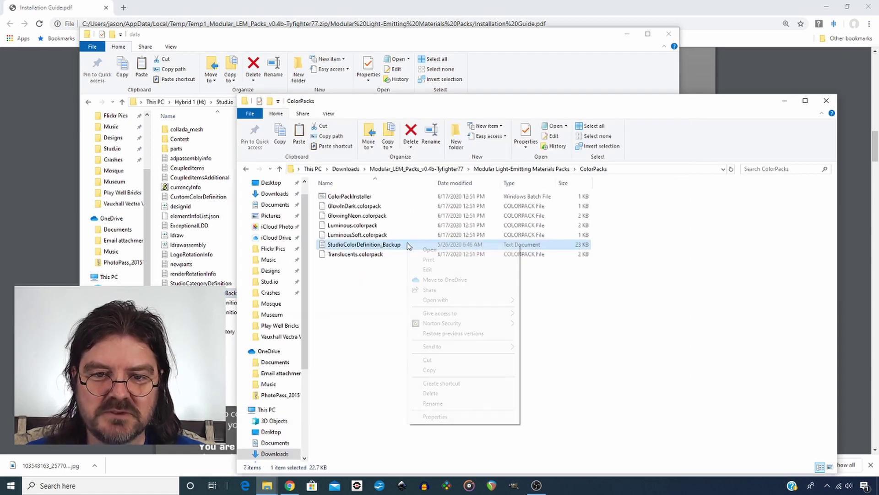
click(468, 403)
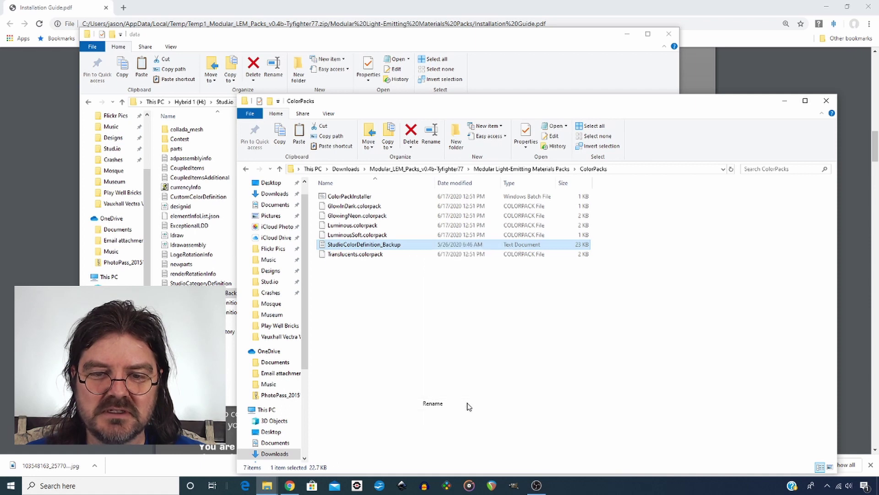
click(413, 245)
key(BackSpace)
key(BackSpace)
key(BackSpace)
key(BackSpace)
key(BackSpace)
key(BackSpace)
key(BackSpace)
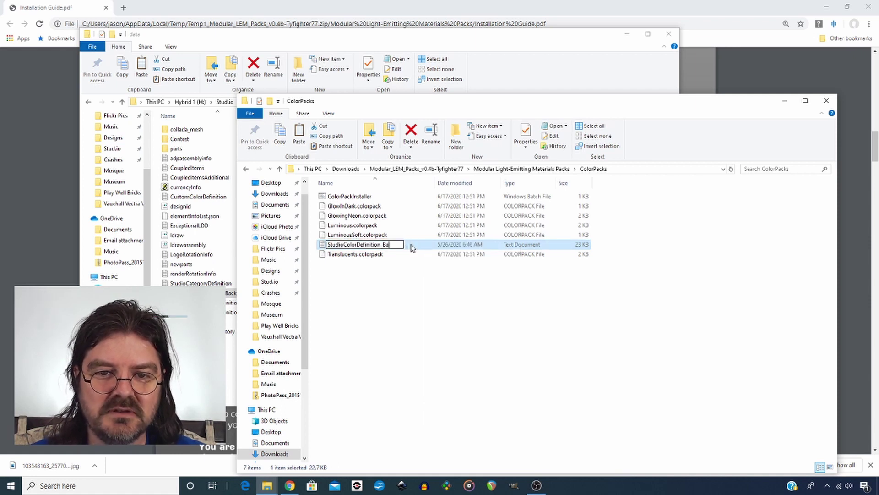
click(369, 196)
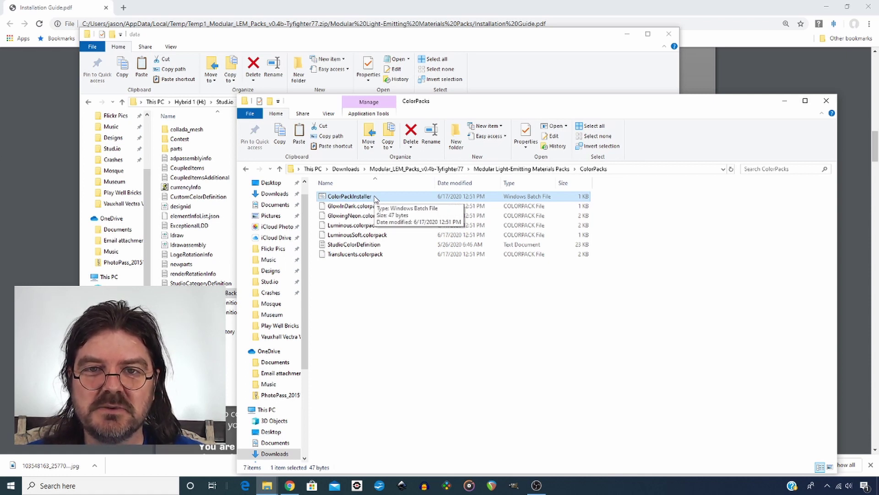
Run the ColorPackInstaller batch file, allowing it past the Windows protection warning
double_click(362, 197)
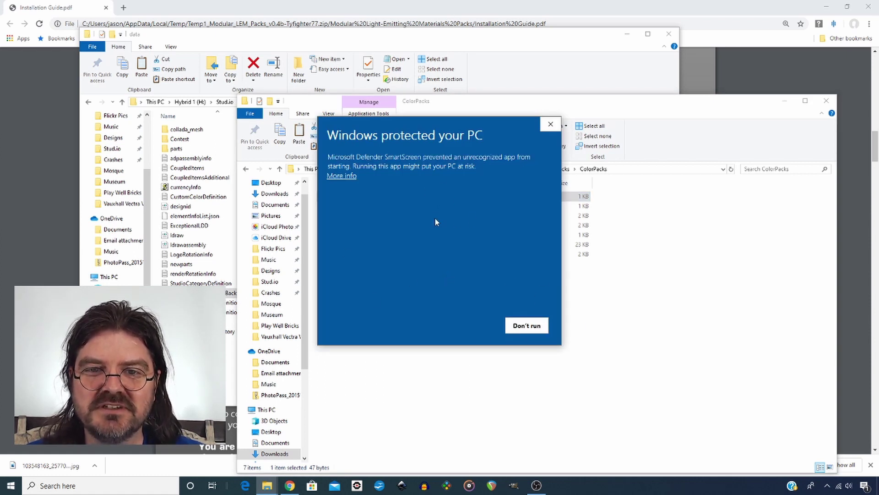
click(347, 176)
click(482, 329)
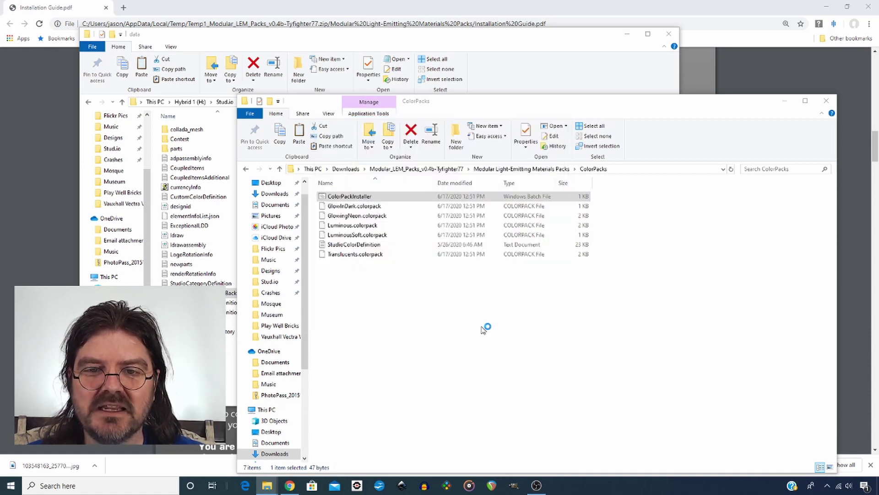
Copy the updated 29 KB StudioColorDefinition into Studio 2.0's data folder
click(460, 246)
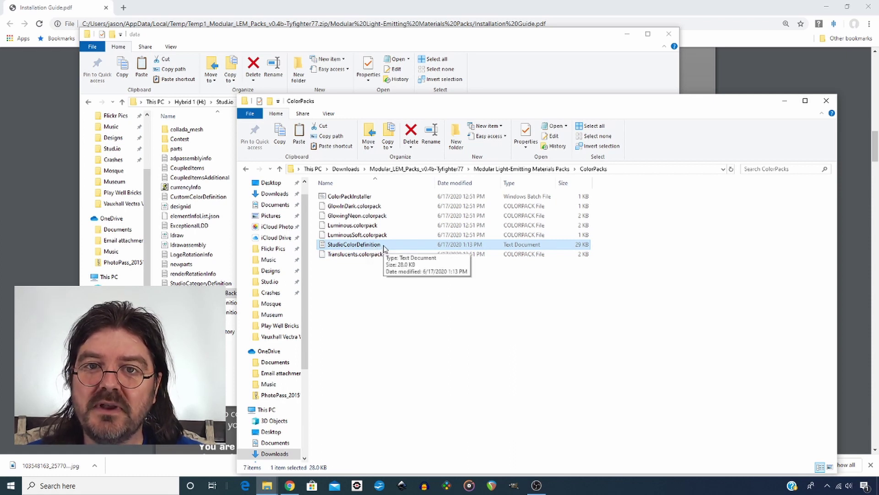
drag(384, 248, 228, 332)
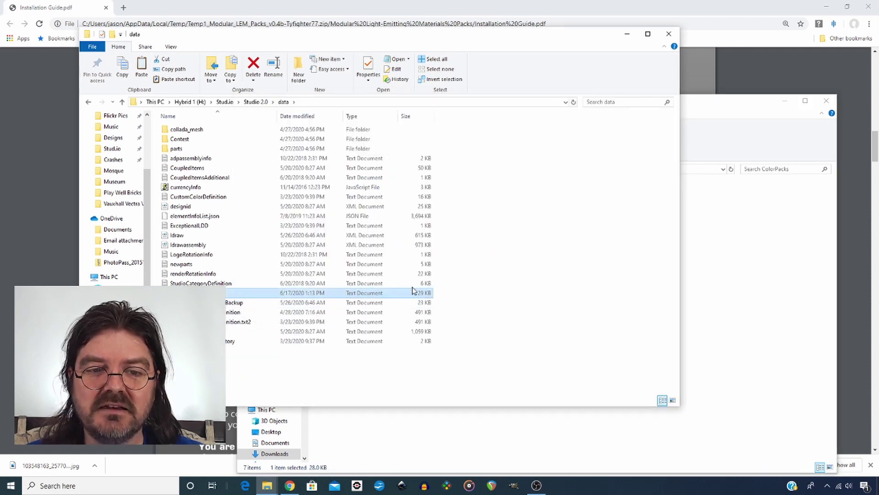
click(752, 70)
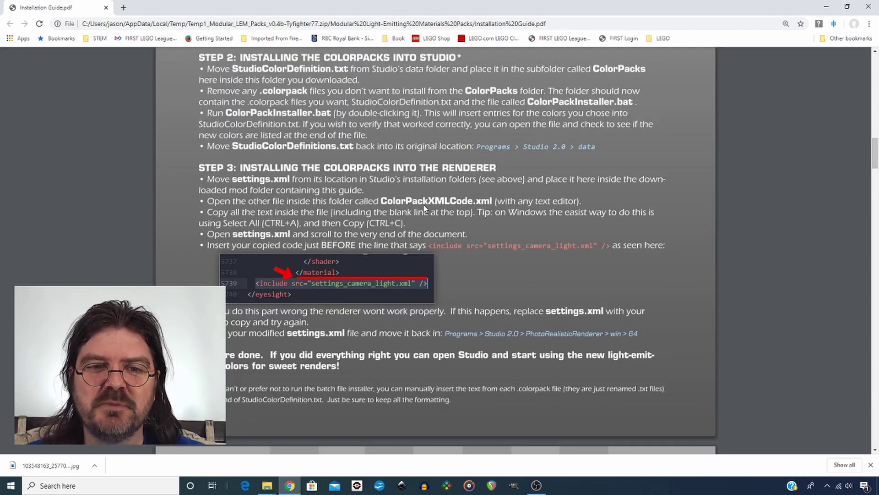
Copy settings_Backup into the Modular Light-Emitting Materials Packs folder and rename it 'settings'
key(alt+Tab)
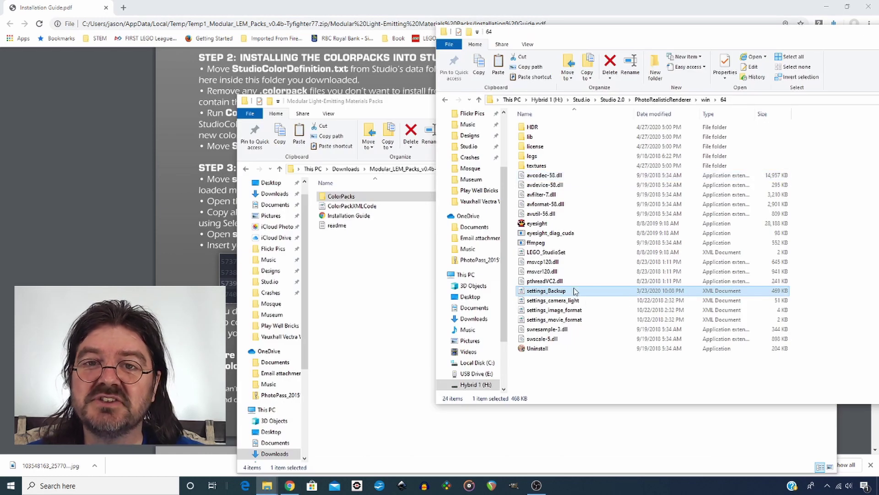
drag(575, 291, 379, 292)
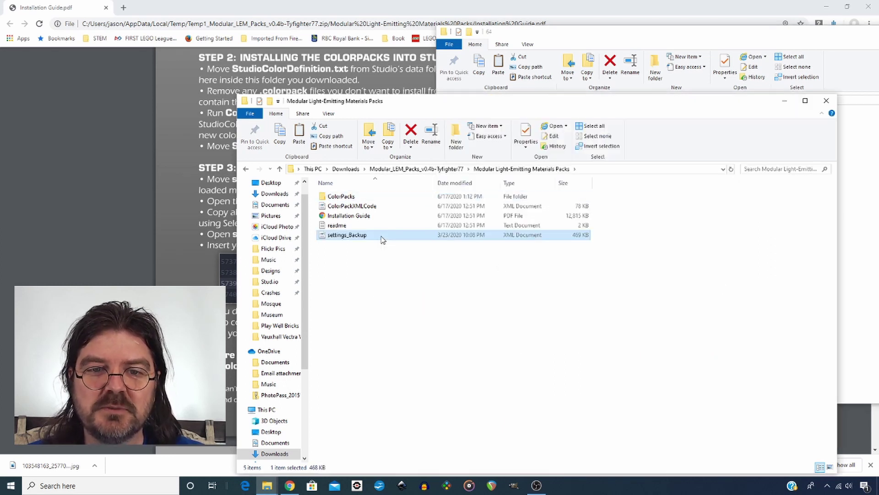
right_click(382, 236)
click(440, 386)
text(settings)
right_click(378, 206)
click(604, 298)
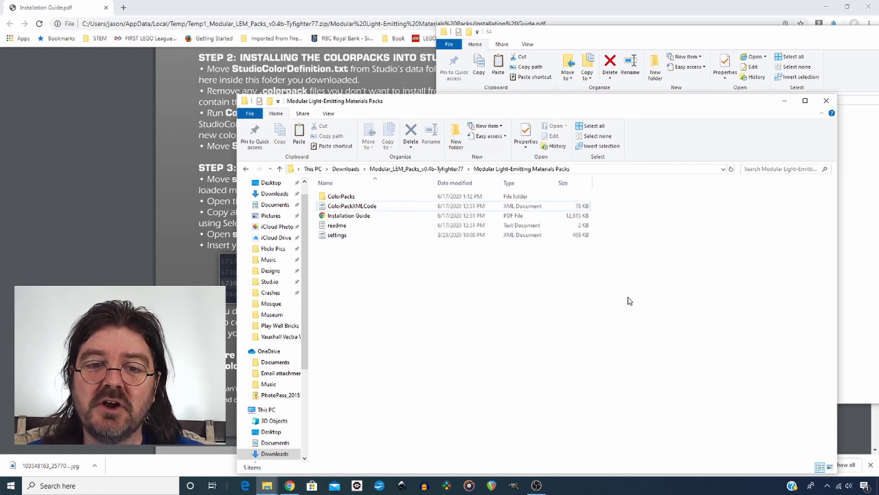
right_click(371, 208)
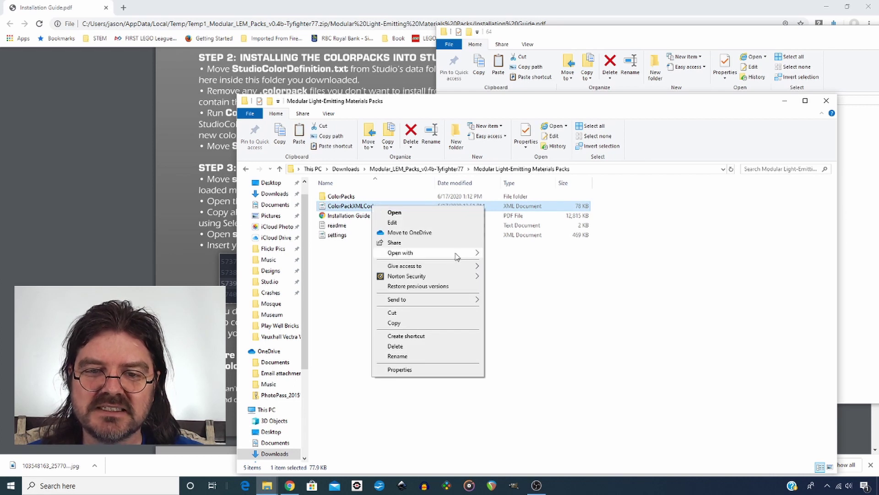
Copy all of the ColorPackXMLCode text in WordPad, then close it
mouse_move(457, 252)
click(509, 304)
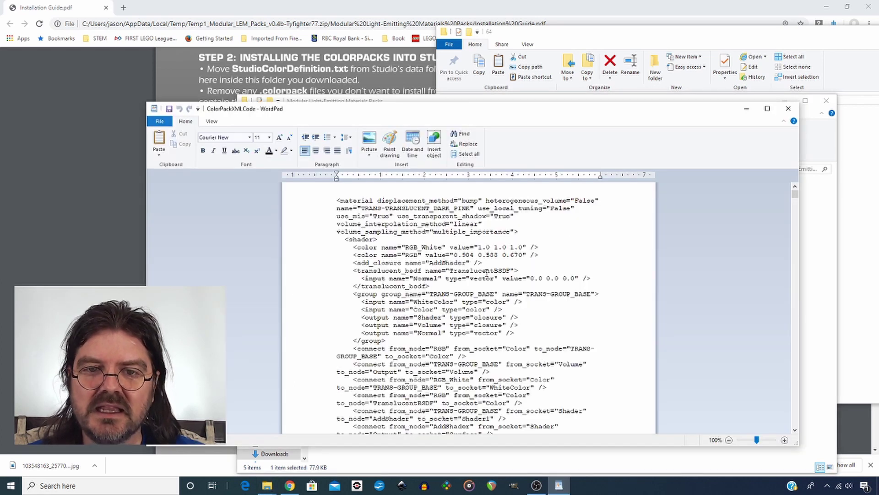
key(ctrl+a)
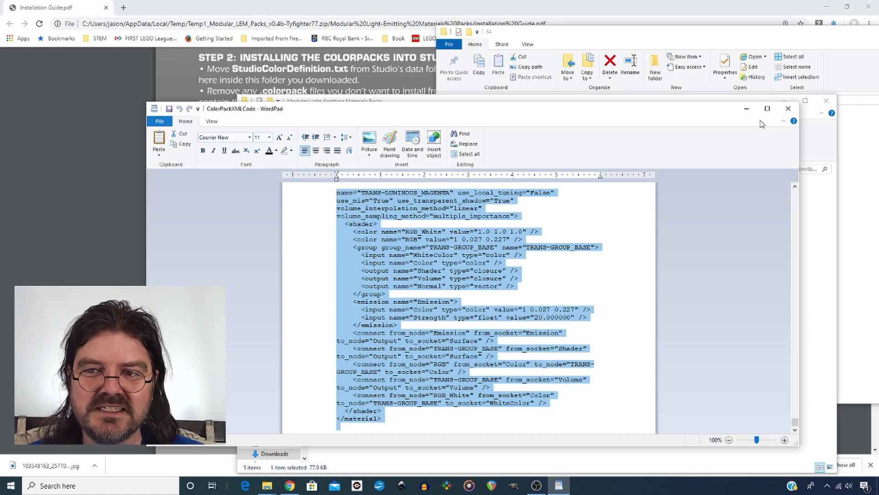
click(788, 109)
Open the settings file in WordPad alongside the installation guide
click(378, 235)
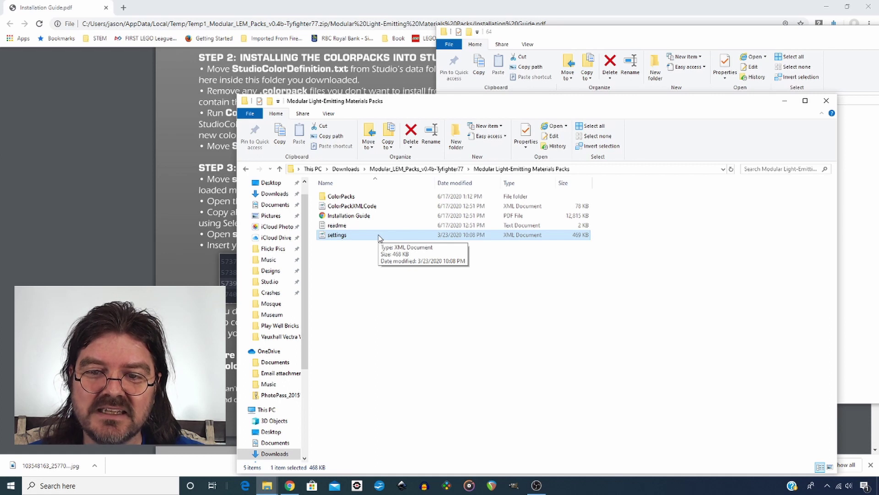
right_click(378, 237)
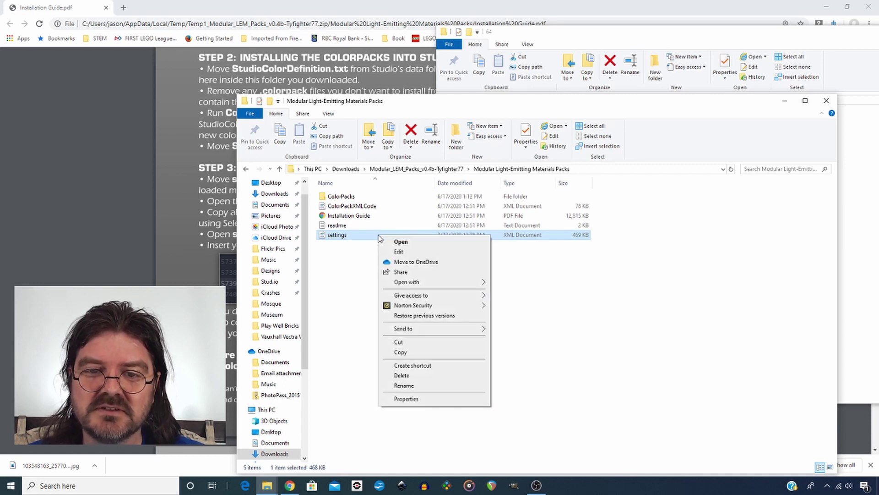
mouse_move(439, 282)
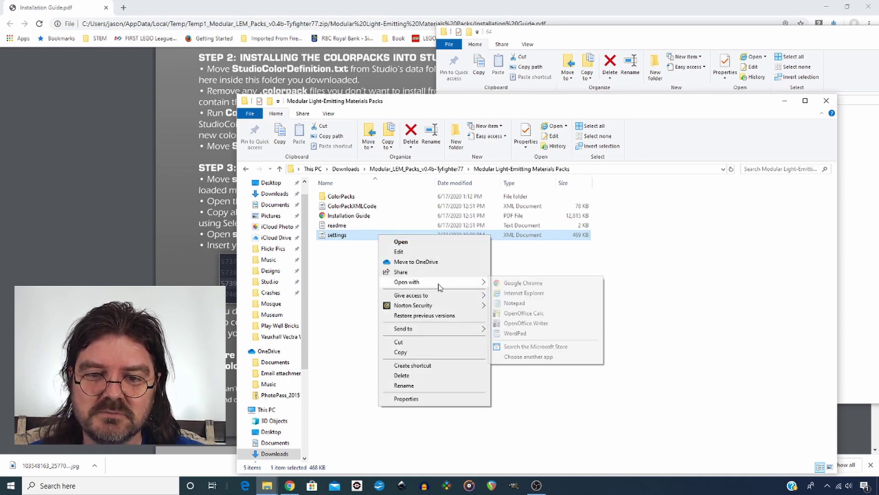
click(515, 333)
click(309, 10)
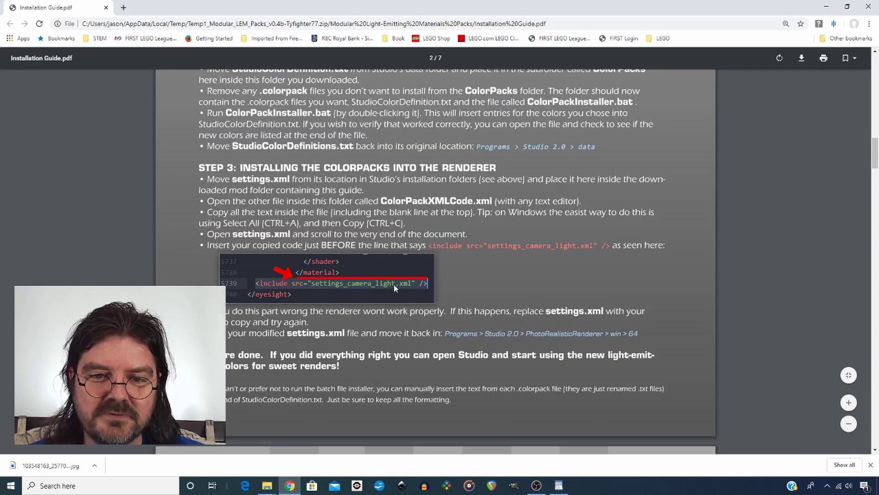
key(alt+Tab)
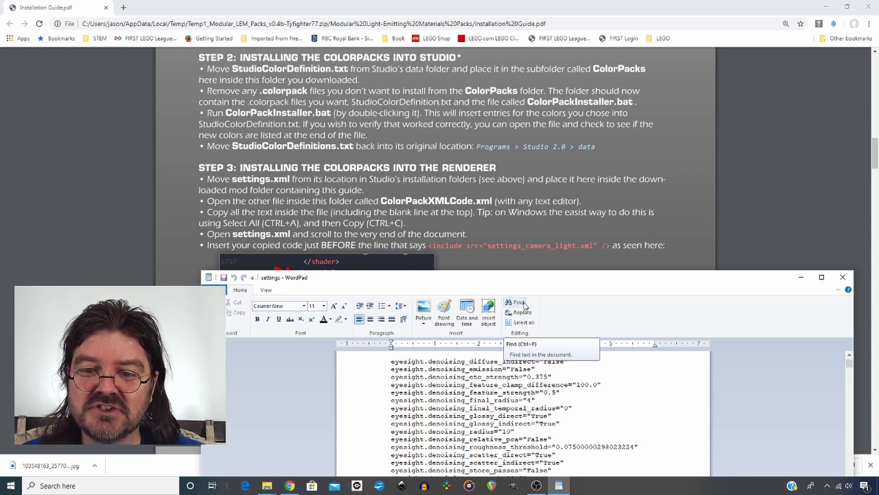
Find '<include' and paste the color-pack XML right after the last </material>
click(525, 303)
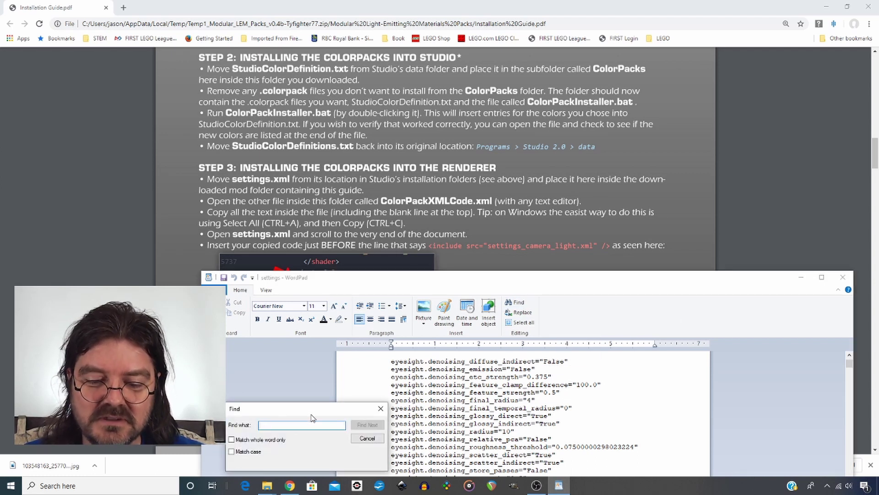
text(<)
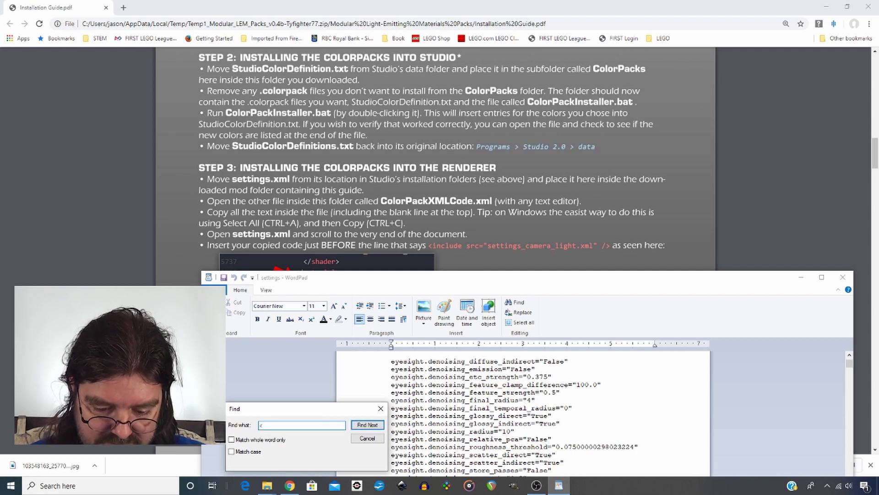
text(incl)
text(ude)
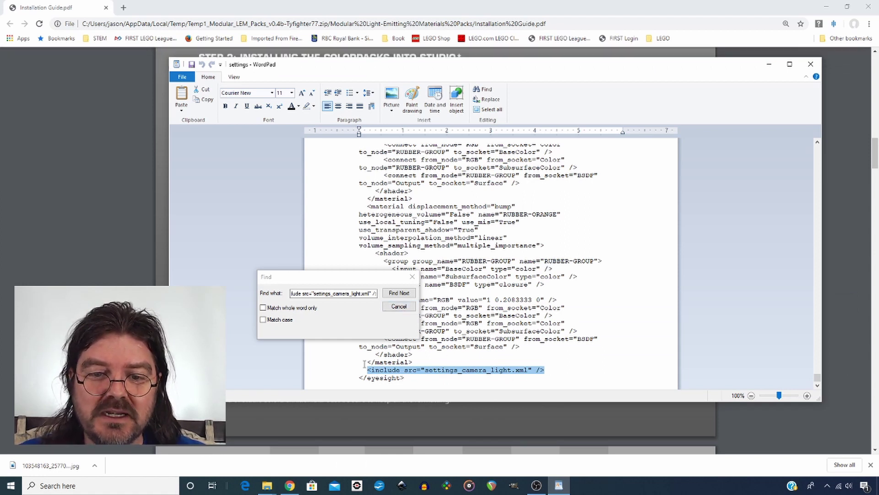
click(415, 362)
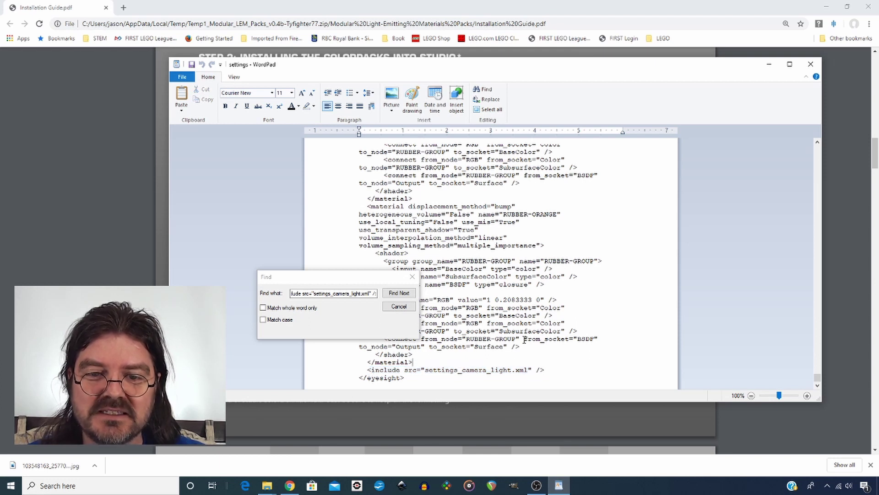
key(ctrl+z)
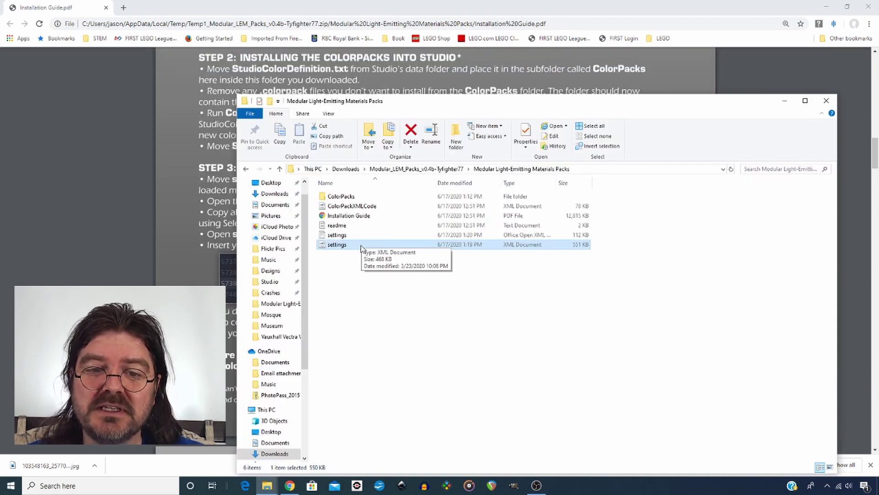
right_click(361, 247)
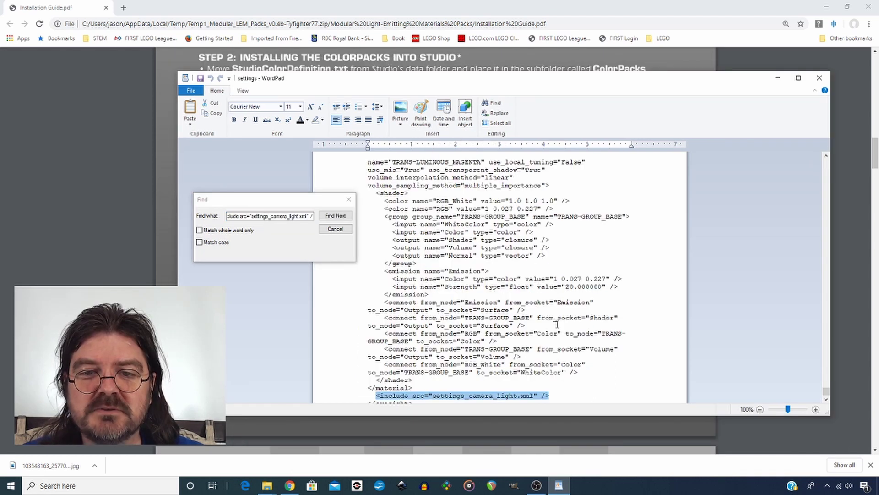
scroll(557, 324, up, 4)
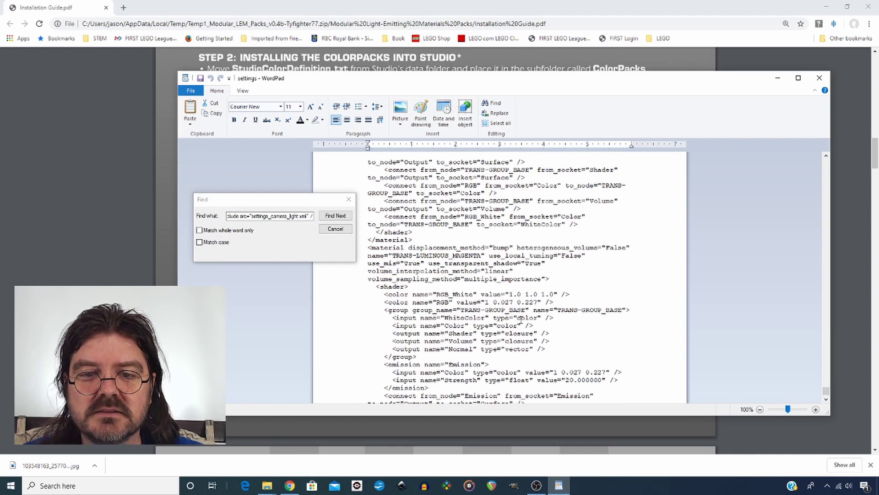
scroll(527, 321, up, 5)
scroll(520, 319, up, 8)
scroll(521, 319, up, 9)
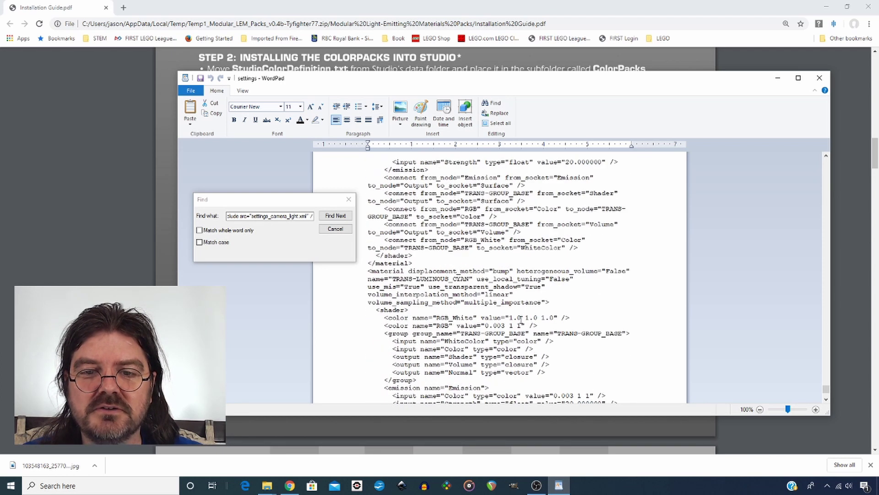
scroll(521, 320, up, 6)
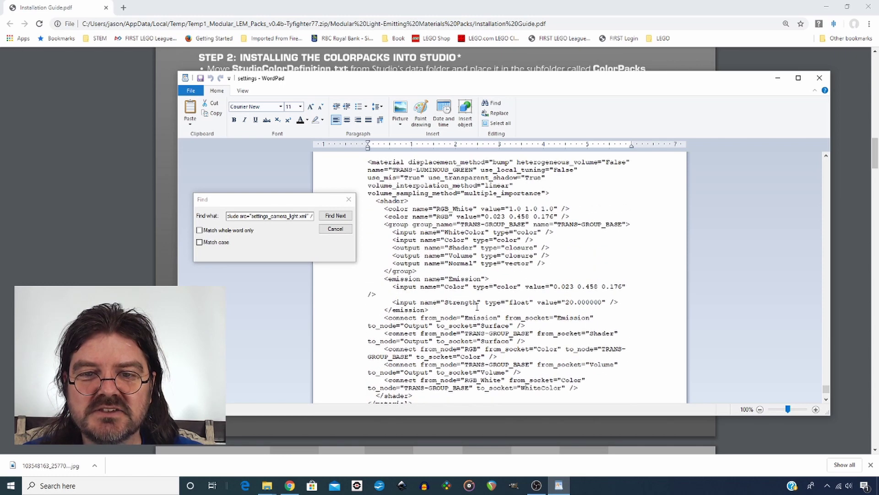
scroll(477, 307, up, 9)
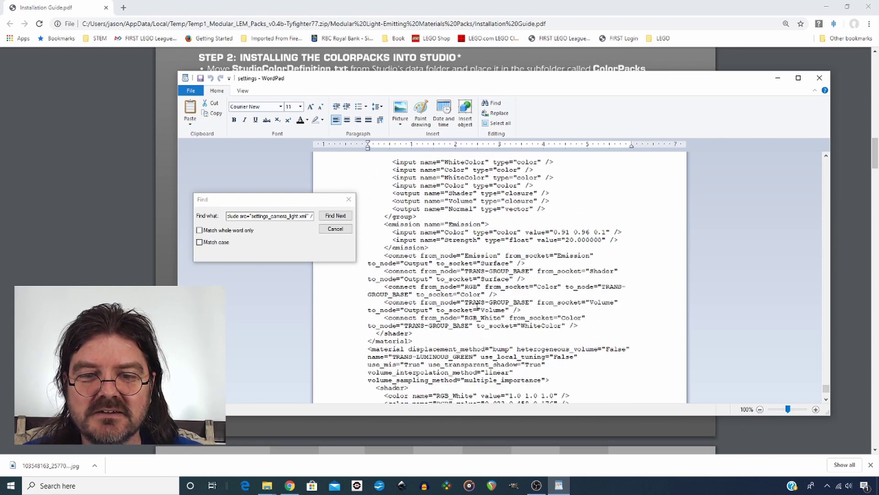
scroll(477, 306, up, 10)
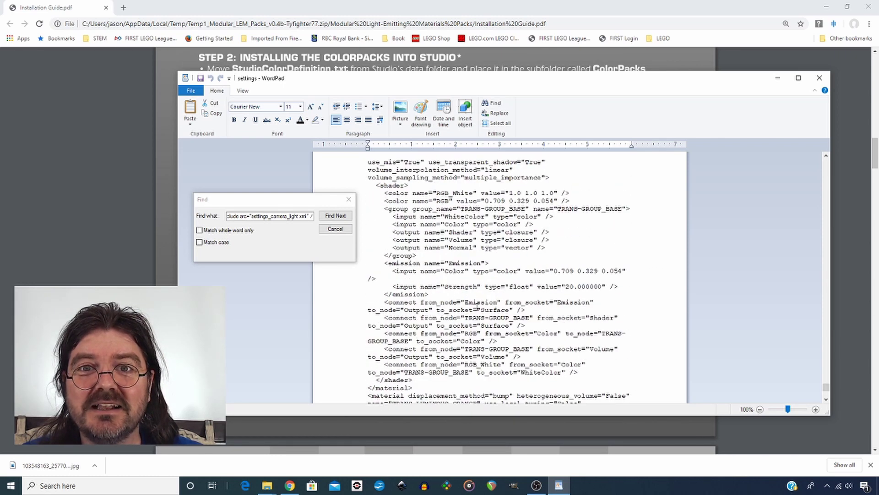
scroll(478, 307, down, 6)
scroll(477, 307, up, 5)
scroll(477, 307, down, 5)
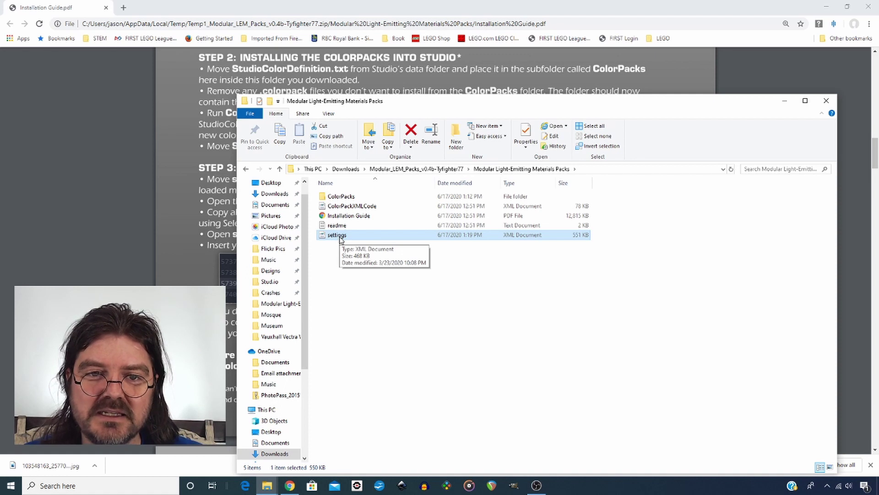
Move the edited settings file back into PhotoRealisticRender\win\64 and view the Micro Library model in Studio
drag(340, 239, 165, 230)
click(124, 230)
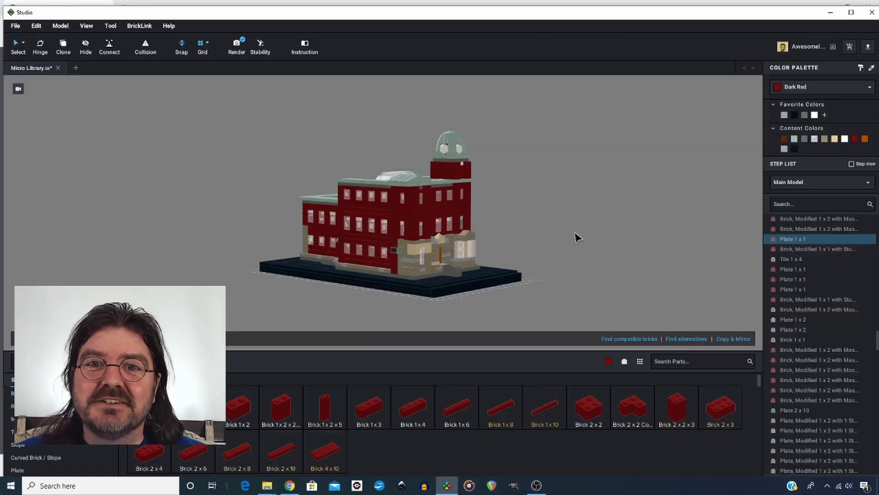
right_drag(571, 242, 481, 267)
Select all the trans-clear window bricks of the library model
right_drag(483, 229, 473, 257)
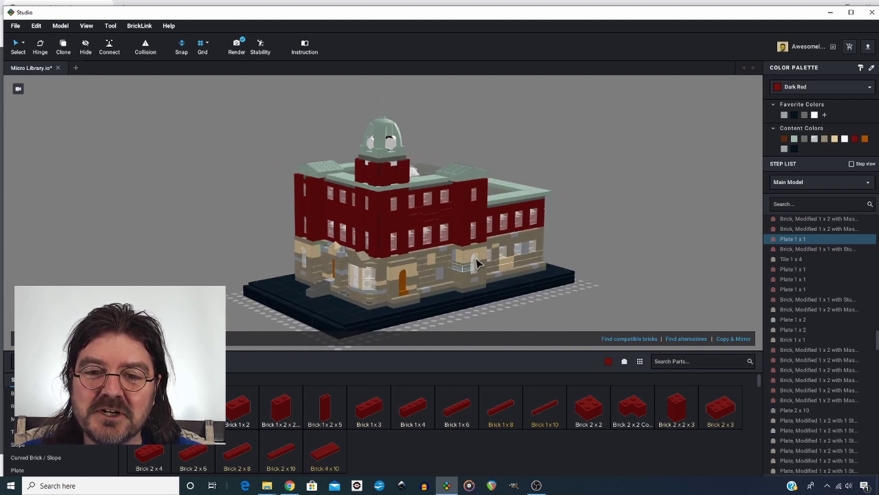
click(447, 239)
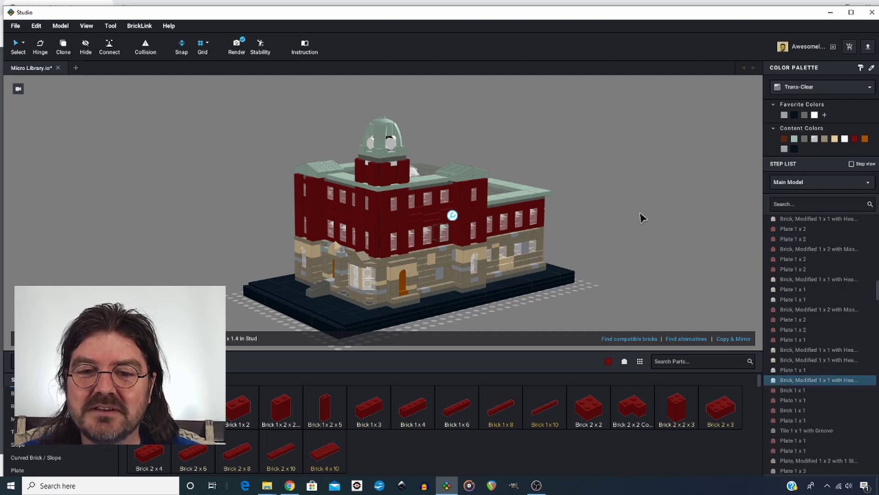
scroll(581, 222, up, 2)
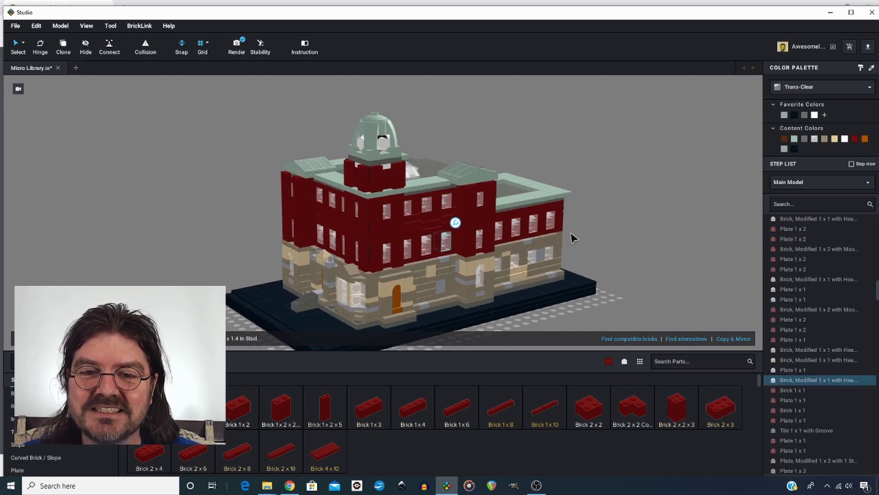
scroll(574, 236, up, 2)
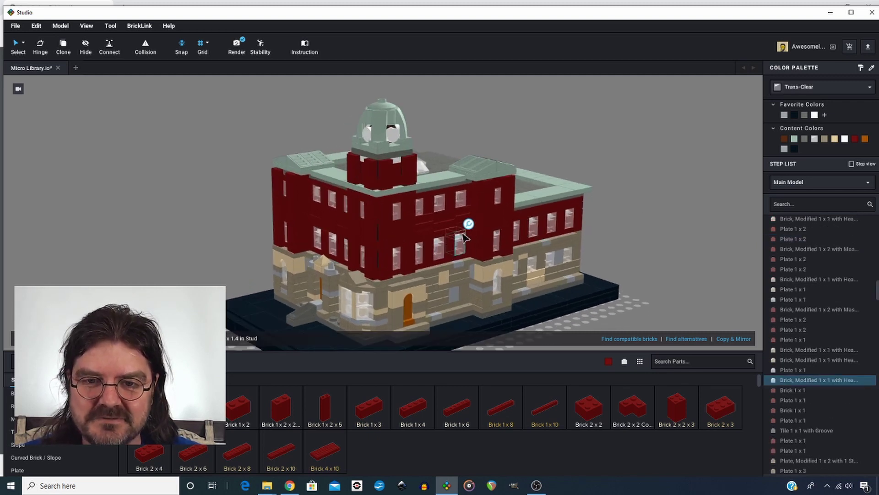
click(820, 87)
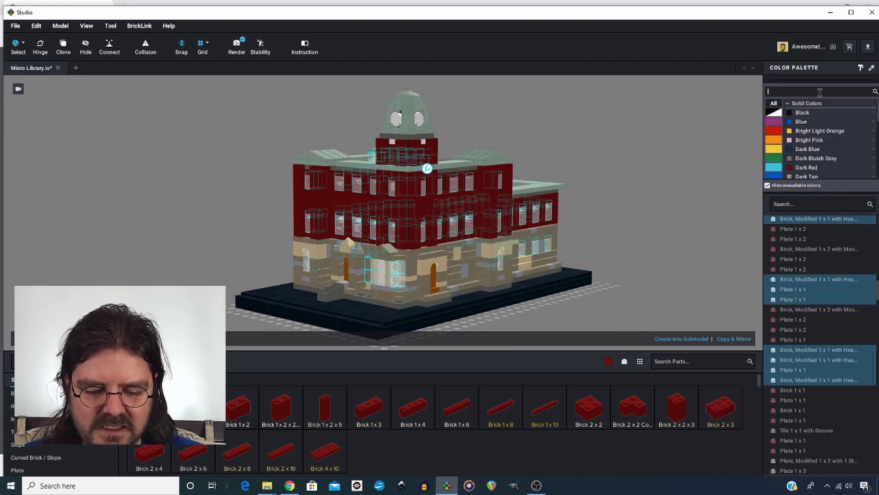
Filter the colour palette by 'trans' and include unavailable colours to reveal Glowing Neon and Luminous
text(trans)
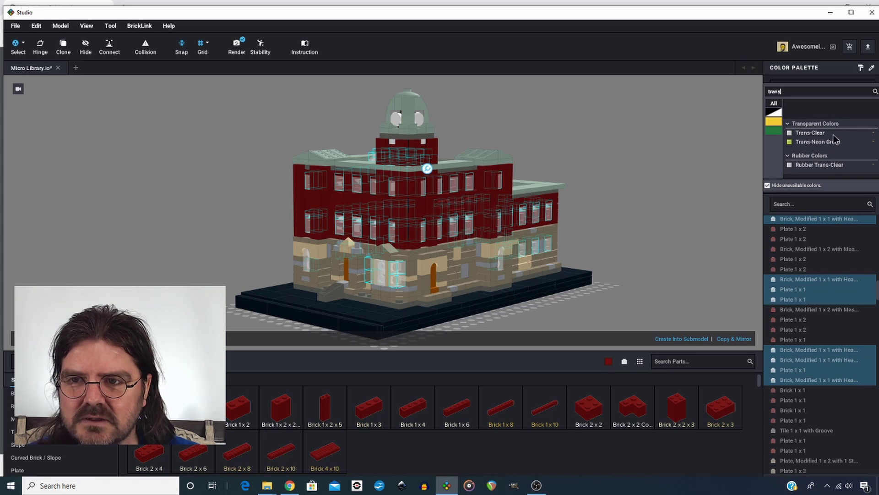
click(767, 185)
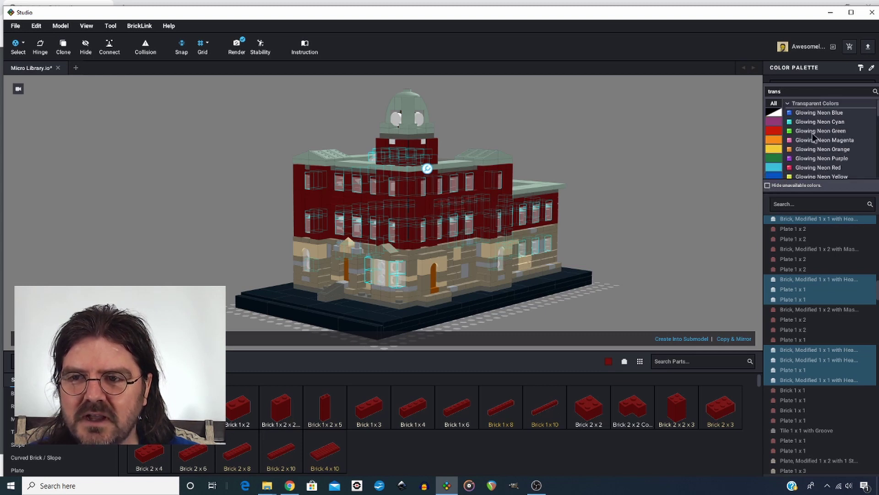
scroll(810, 130, down, 2)
scroll(810, 131, down, 4)
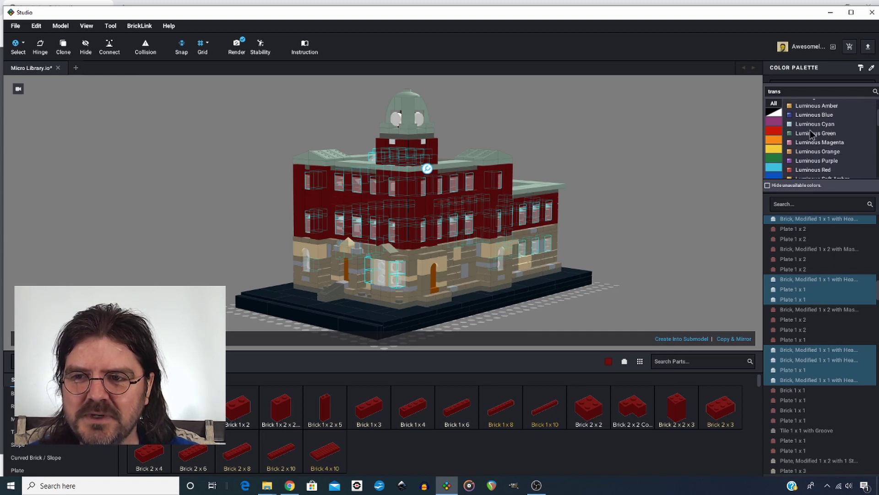
scroll(818, 142, up, 4)
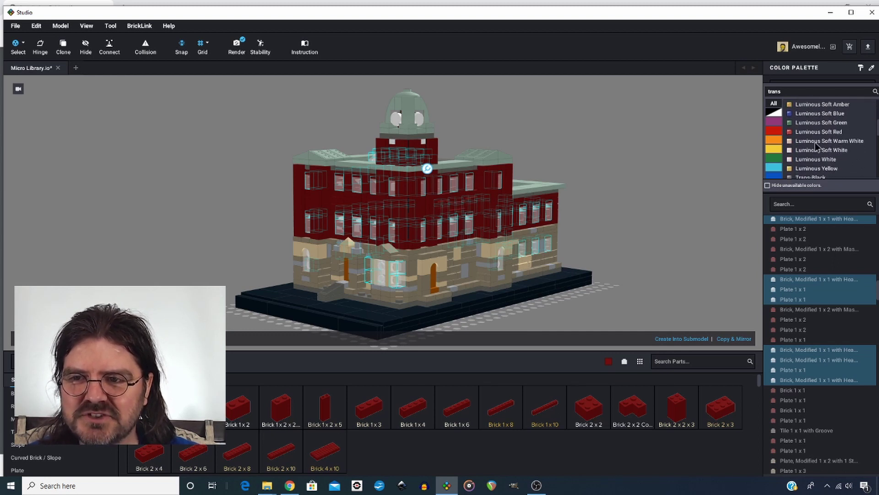
scroll(814, 142, up, 3)
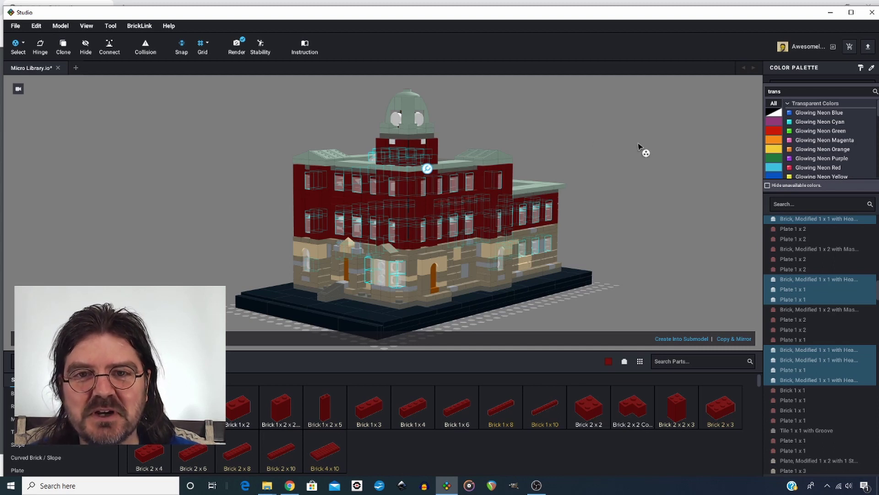
Scroll the guide's colour charts down to the Luminous Soft White, Warm White, Red and Amber chart
click(290, 488)
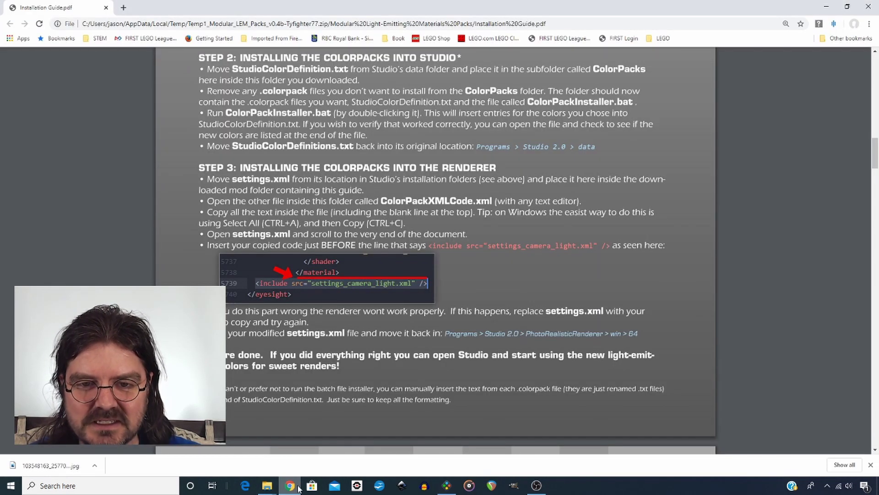
scroll(463, 288, down, 7)
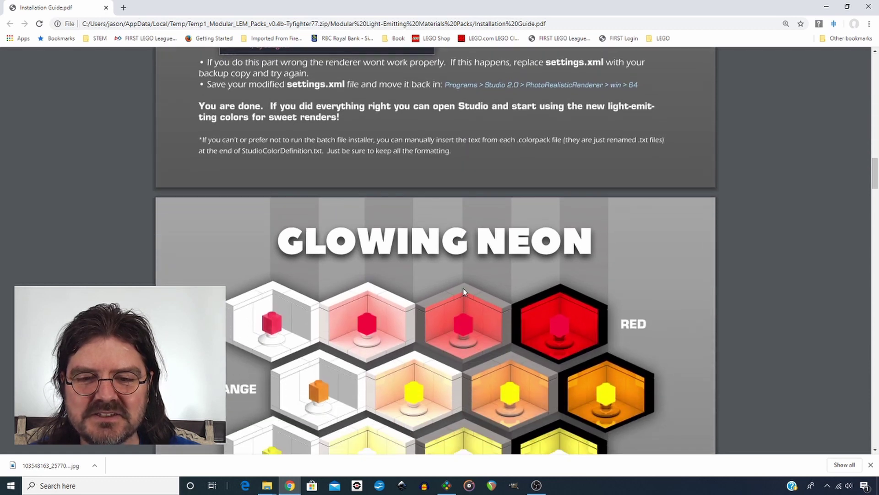
scroll(553, 202, down, 2)
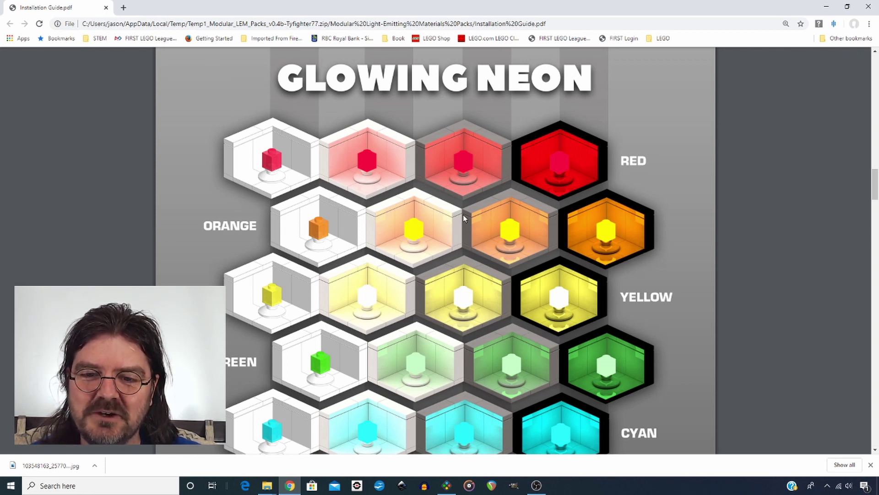
scroll(464, 215, down, 4)
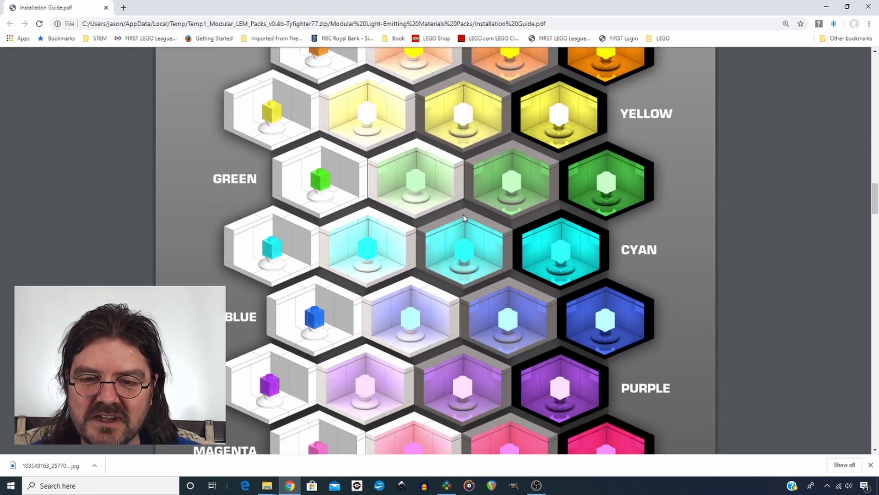
scroll(463, 215, up, 5)
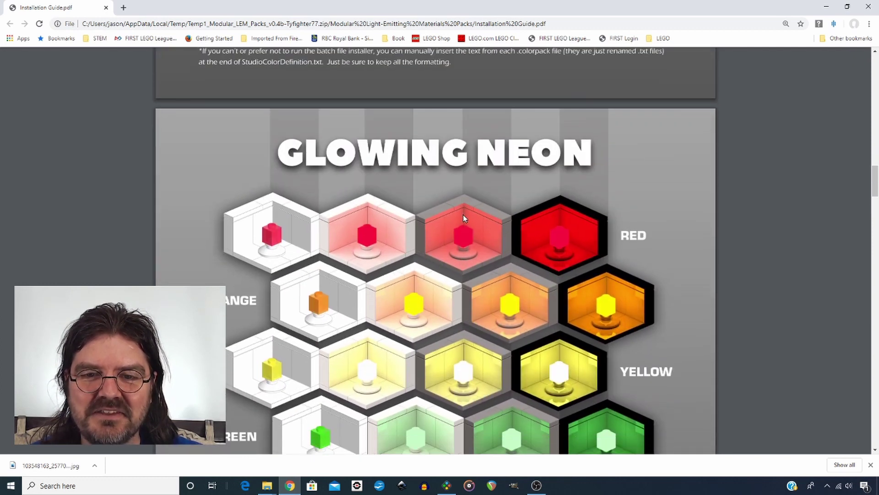
scroll(463, 215, down, 3)
scroll(463, 217, down, 14)
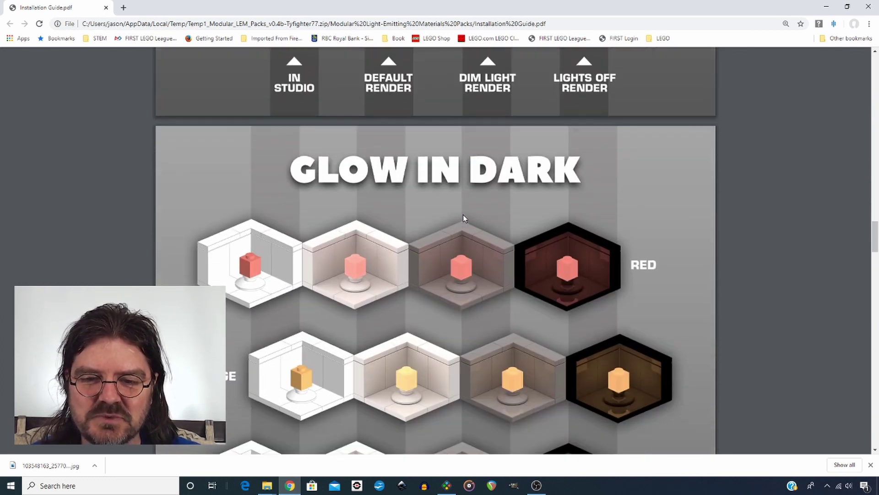
scroll(463, 215, down, 15)
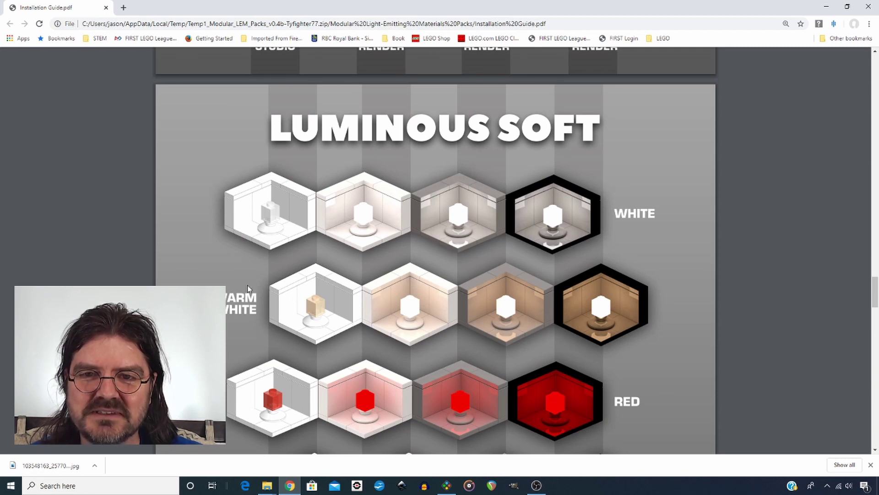
scroll(562, 259, down, 2)
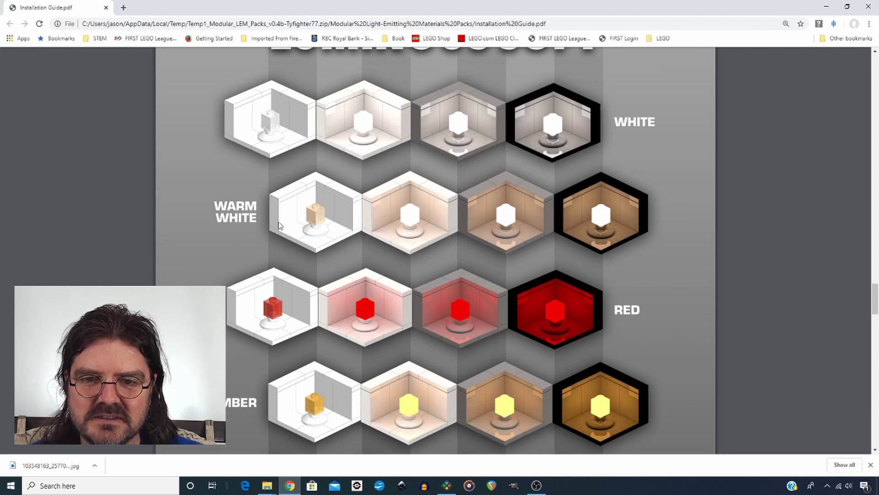
scroll(575, 155, down, 4)
scroll(570, 167, down, 1)
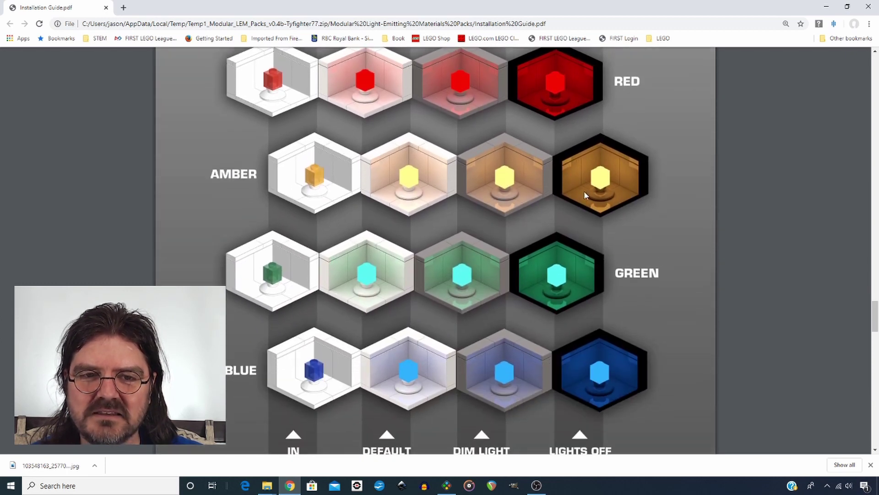
scroll(577, 183, up, 4)
scroll(585, 200, down, 1)
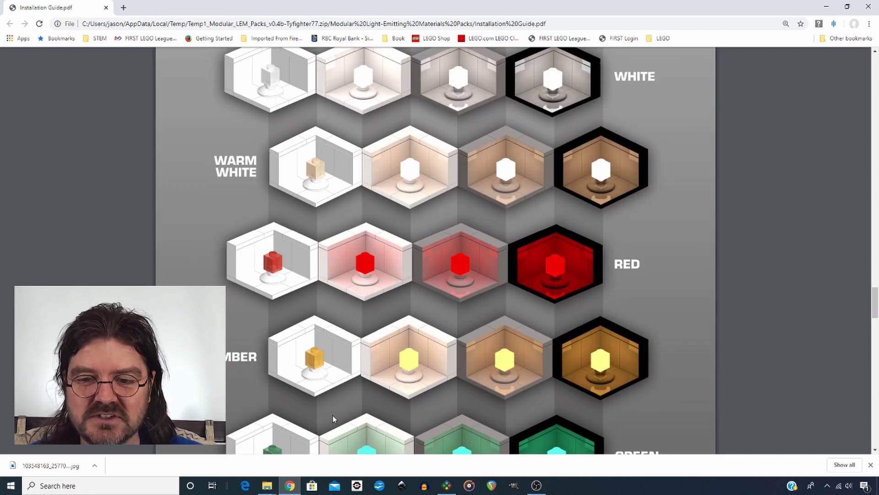
scroll(629, 265, up, 1)
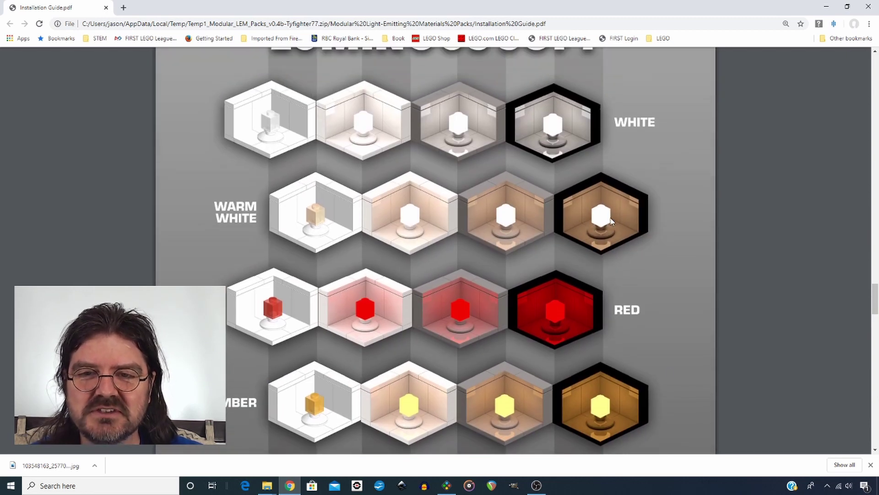
Return to Studio and turn the Micro Library model to a more frontal view
click(456, 488)
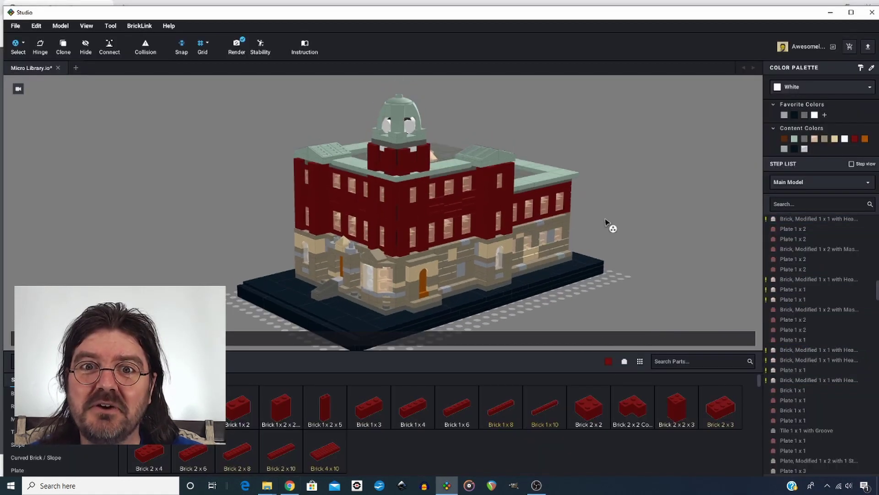
mouse_move(605, 222)
right_down()
mouse_move(610, 232)
mouse_move(595, 227)
mouse_move(607, 229)
right_up()
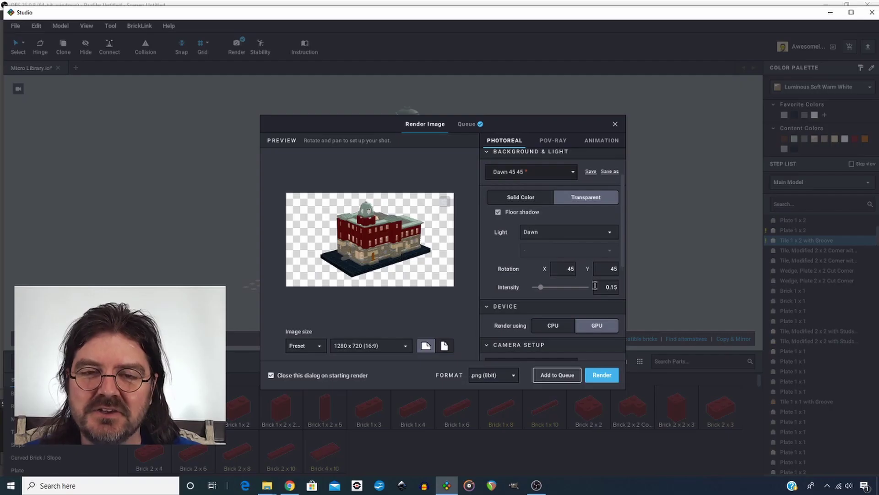